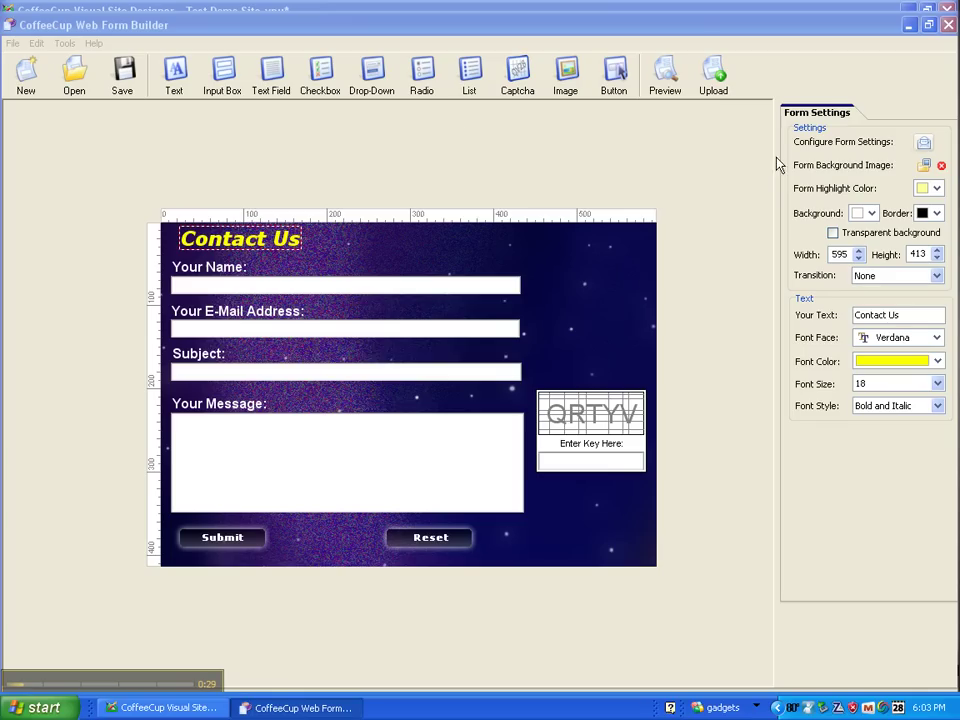
Step: Save the finished Contact Us form from the Web Form Builder toolbar
{"action": "left_click", "coordinate": [125, 77]}
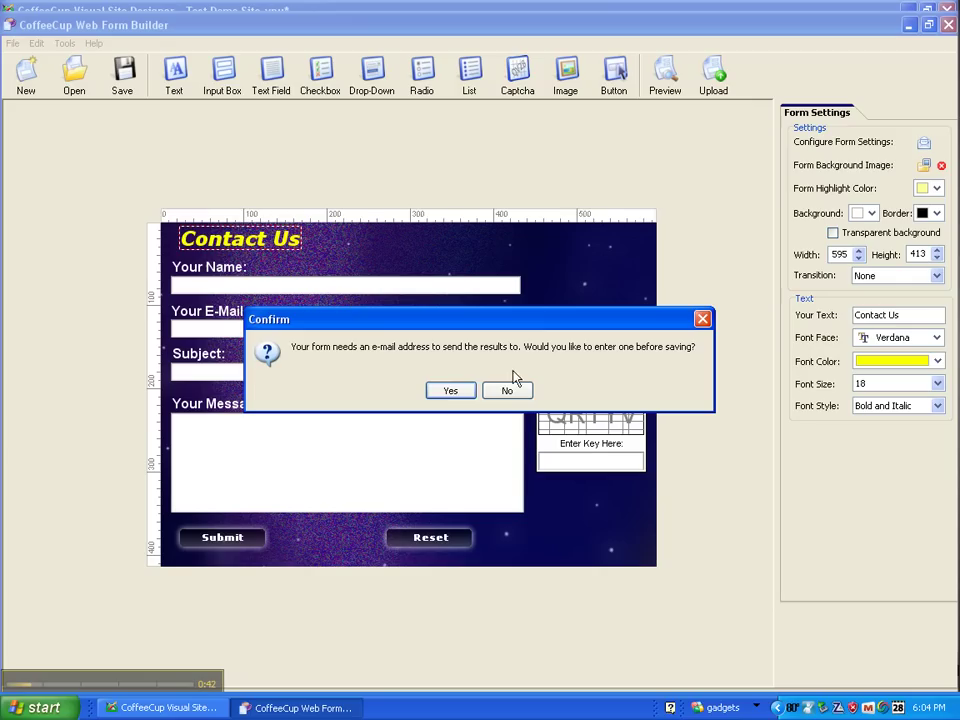
Step: Enter a results e-mail address and save the form, replacing the existing mardigras.xml
{"action": "left_click", "coordinate": [455, 394]}
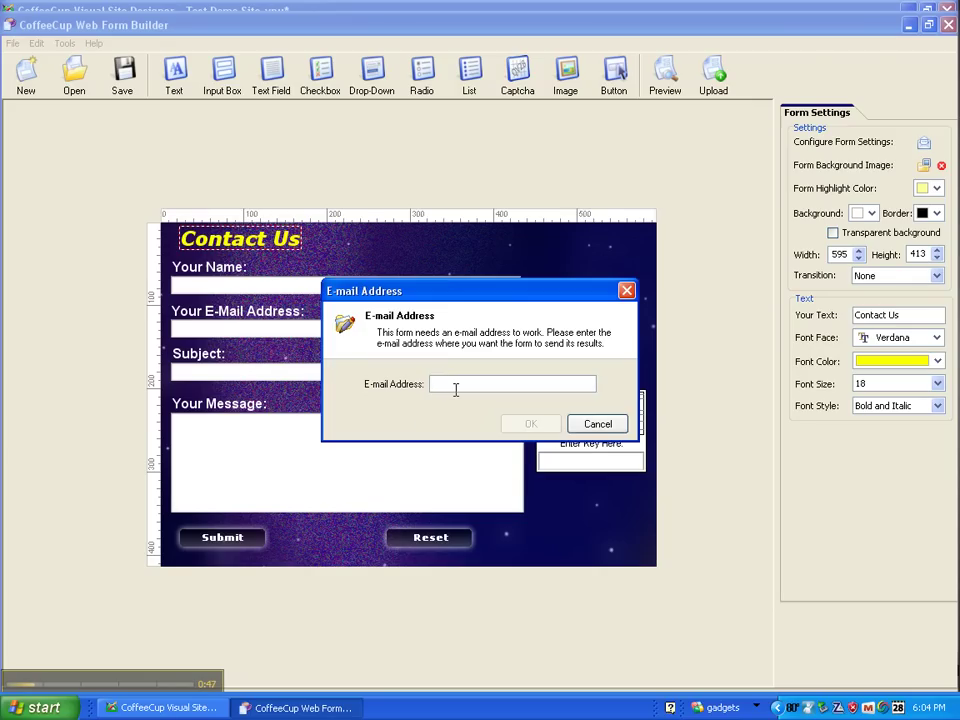
{"action": "left_click", "coordinate": [441, 384]}
{"action": "type", "text": "web"}
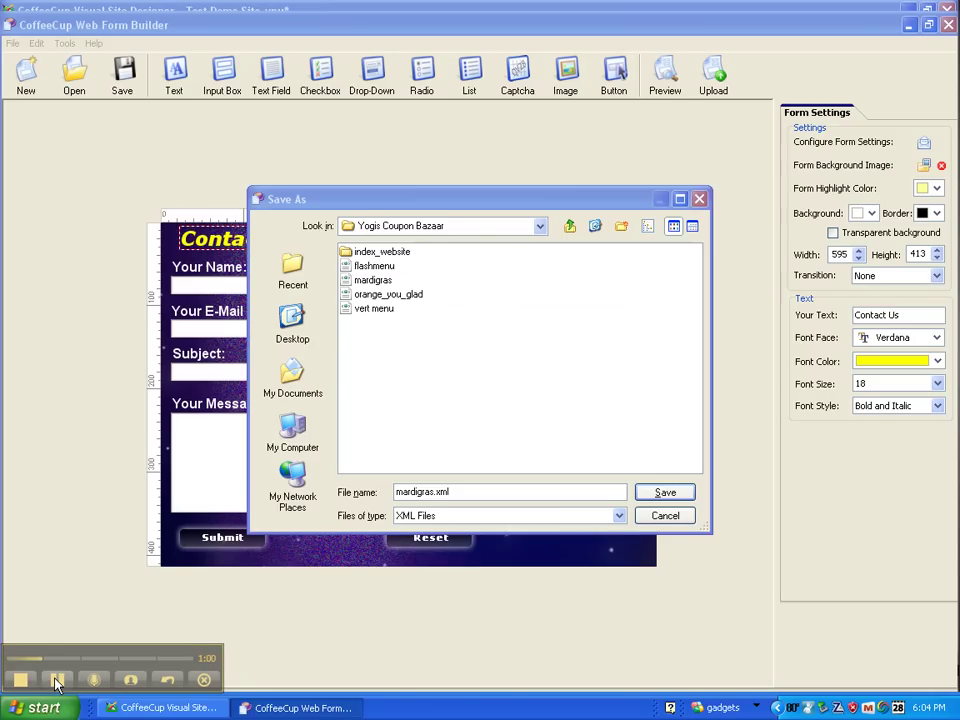
{"action": "left_click", "coordinate": [672, 496]}
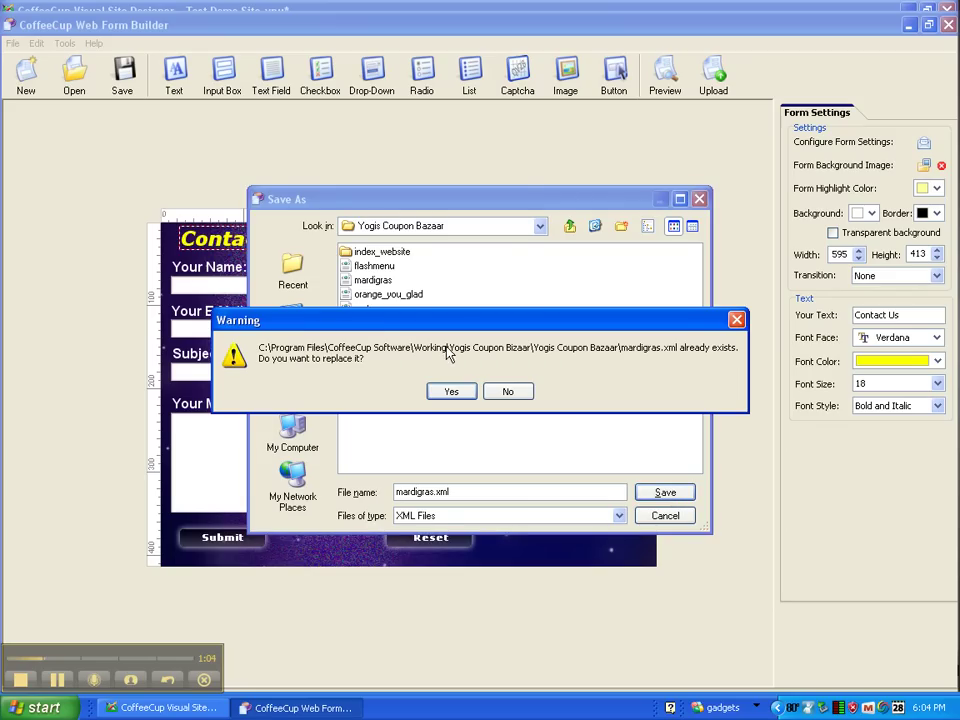
{"action": "left_click", "coordinate": [447, 391]}
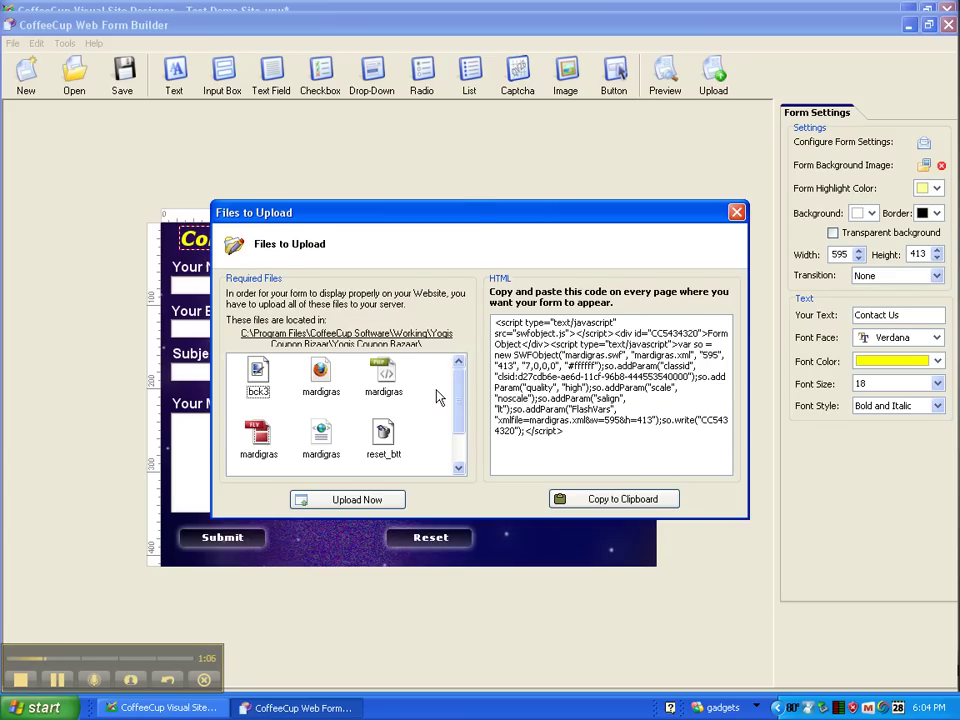
{"action": "left_click_drag", "start_coordinate": [471, 212], "coordinate": [421, 227]}
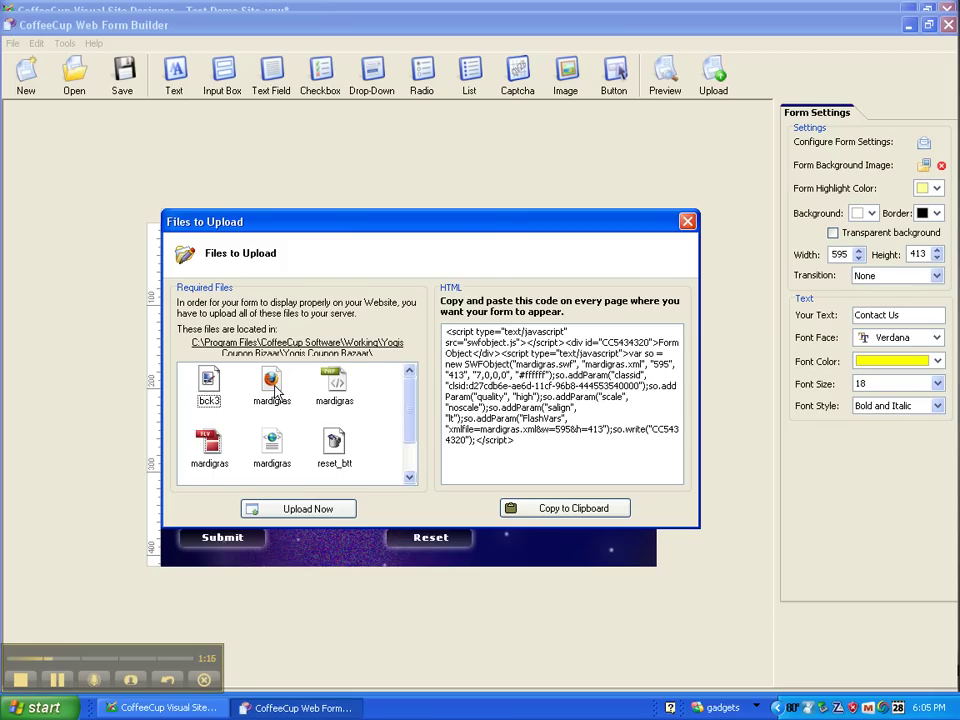
{"action": "left_click_drag", "start_coordinate": [411, 393], "coordinate": [413, 431]}
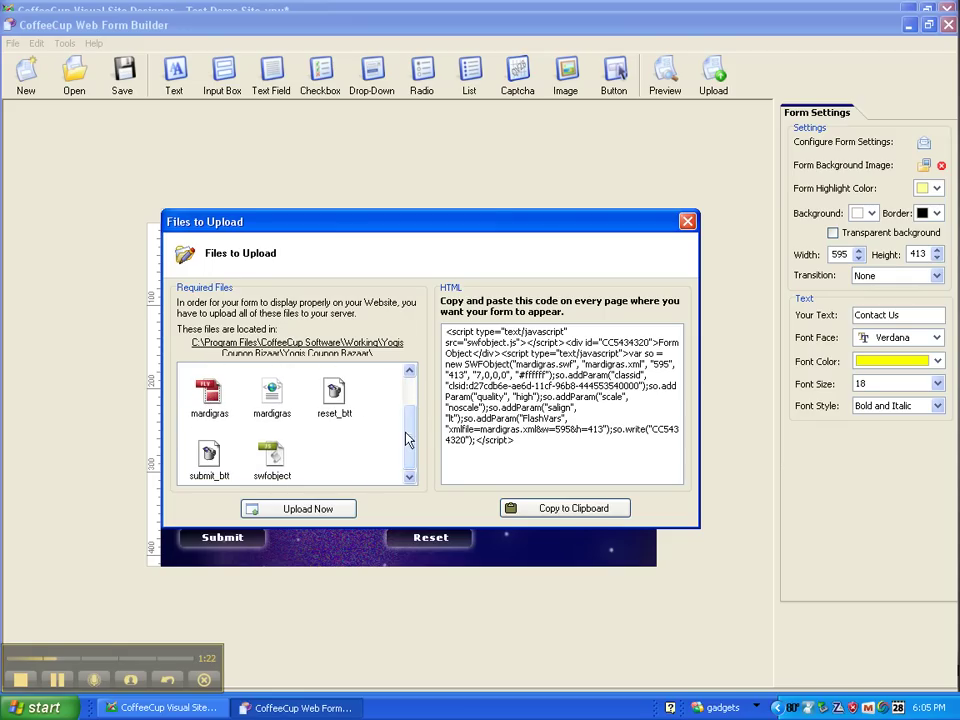
{"action": "left_click_drag", "start_coordinate": [408, 440], "coordinate": [409, 405]}
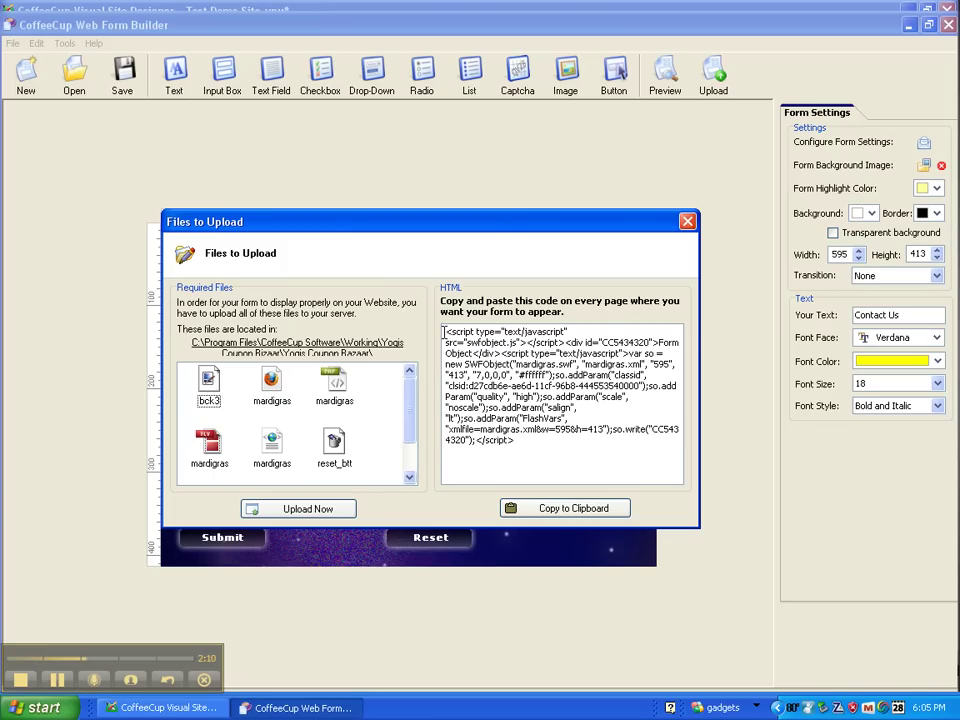
Step: Select the form's HTML embed code, then close the contact form
{"action": "left_click_drag", "start_coordinate": [444, 331], "coordinate": [546, 443]}
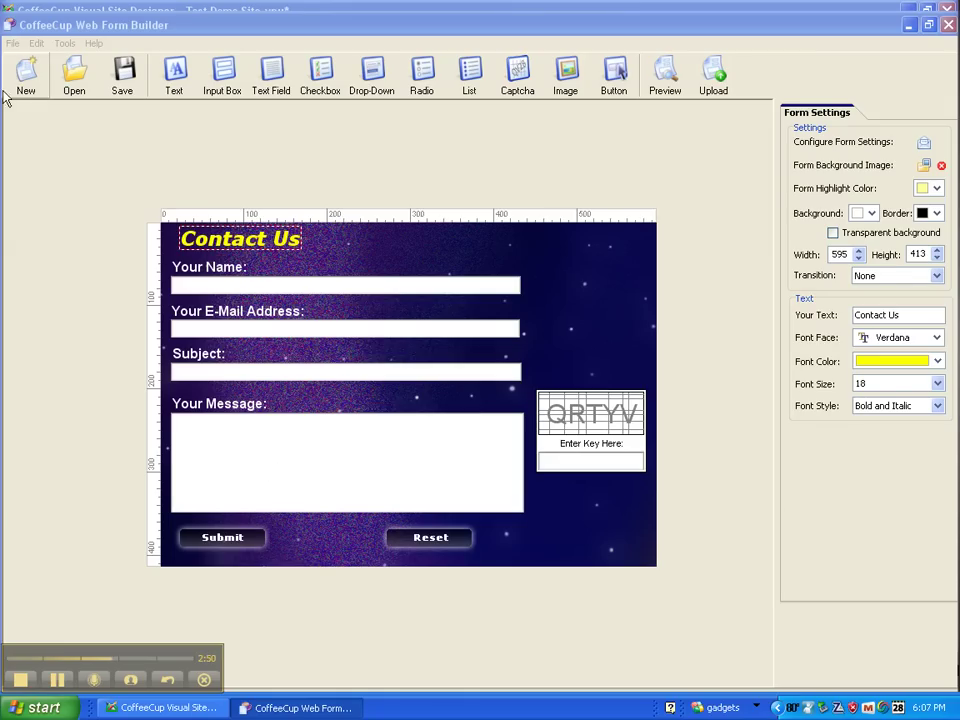
{"action": "left_click", "coordinate": [11, 44]}
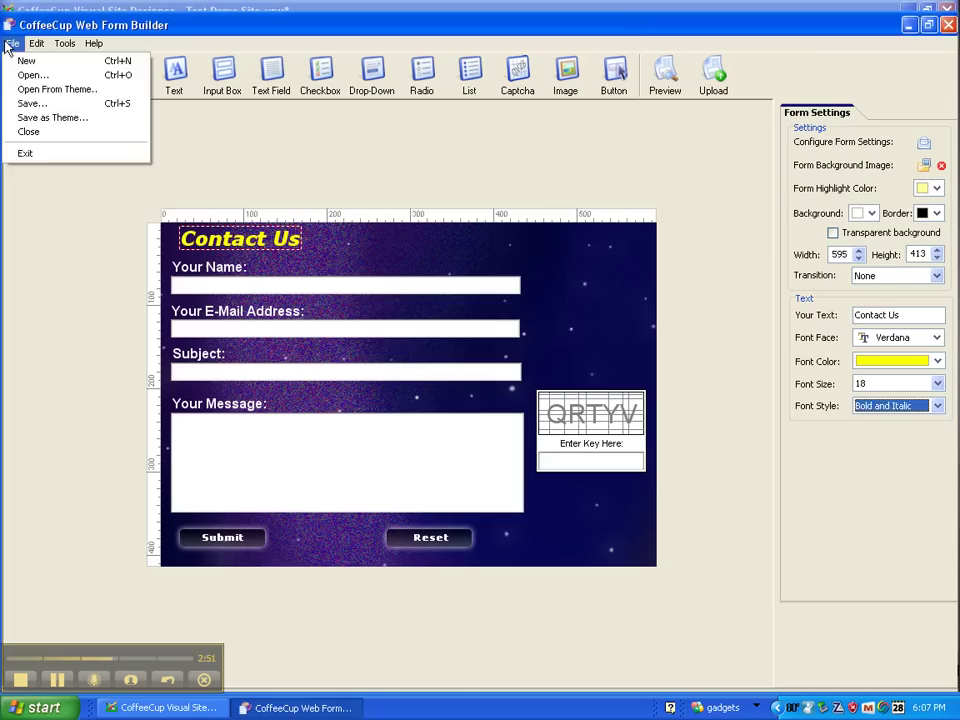
{"action": "left_click", "coordinate": [24, 133]}
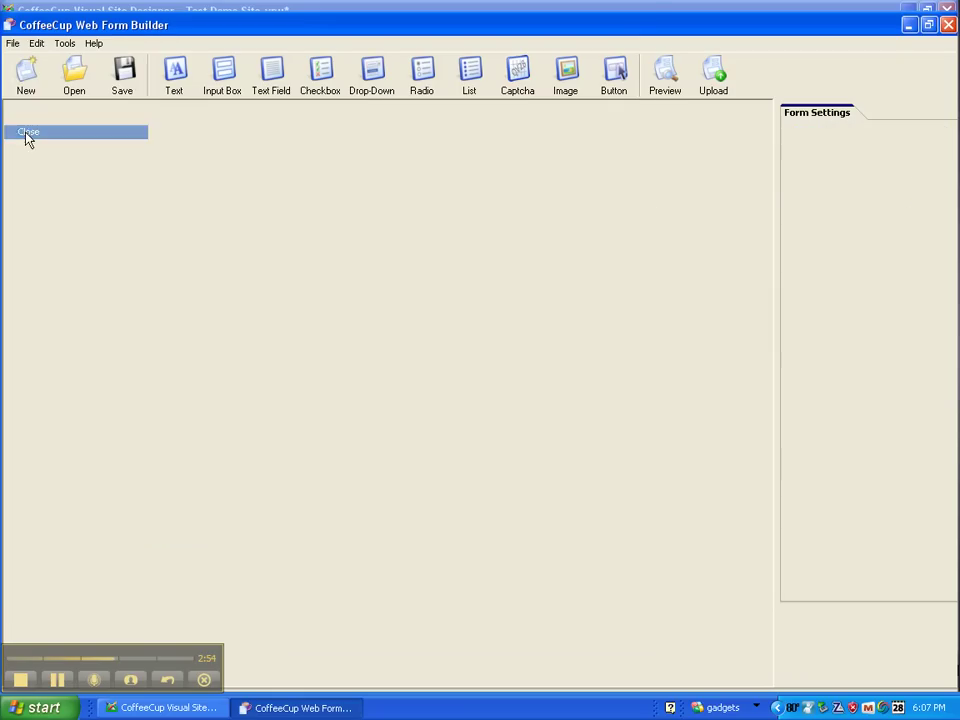
{"action": "left_click", "coordinate": [12, 44]}
Step: Back in Site Designer, add a 'Back to Index' text box at the page top and select its text for linking
{"action": "left_click", "coordinate": [20, 153]}
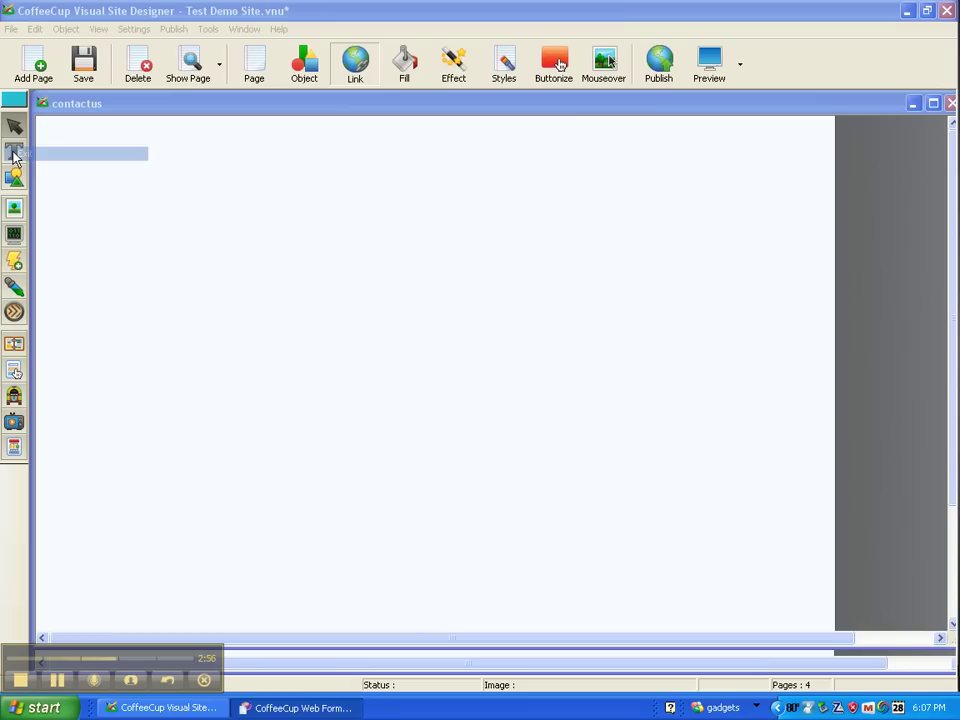
{"action": "left_click_drag", "start_coordinate": [210, 107], "coordinate": [214, 112]}
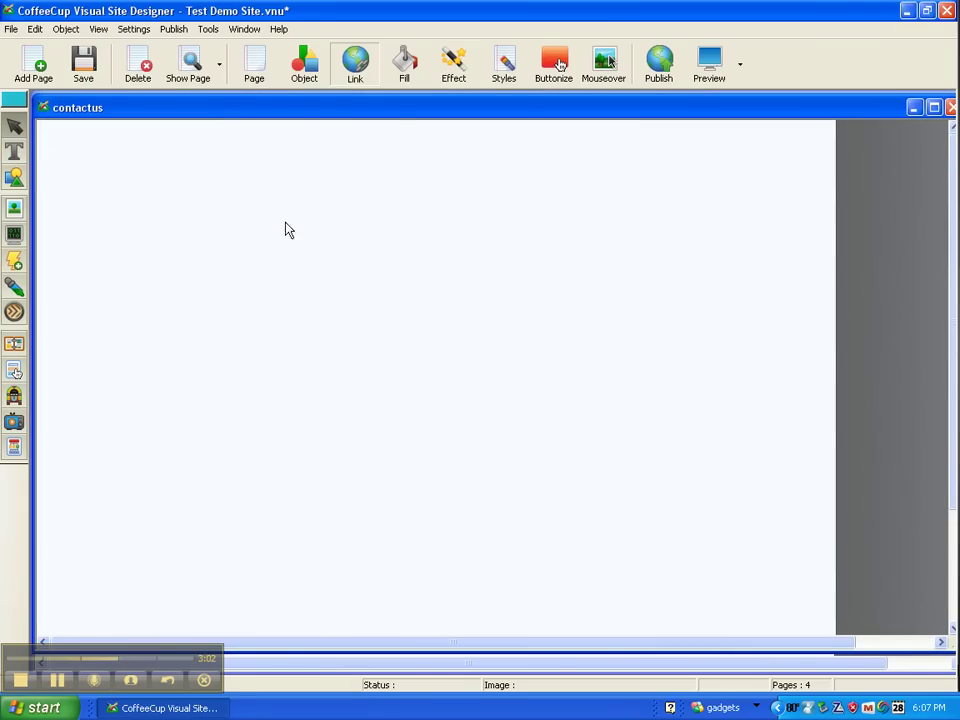
{"action": "left_click", "coordinate": [14, 151]}
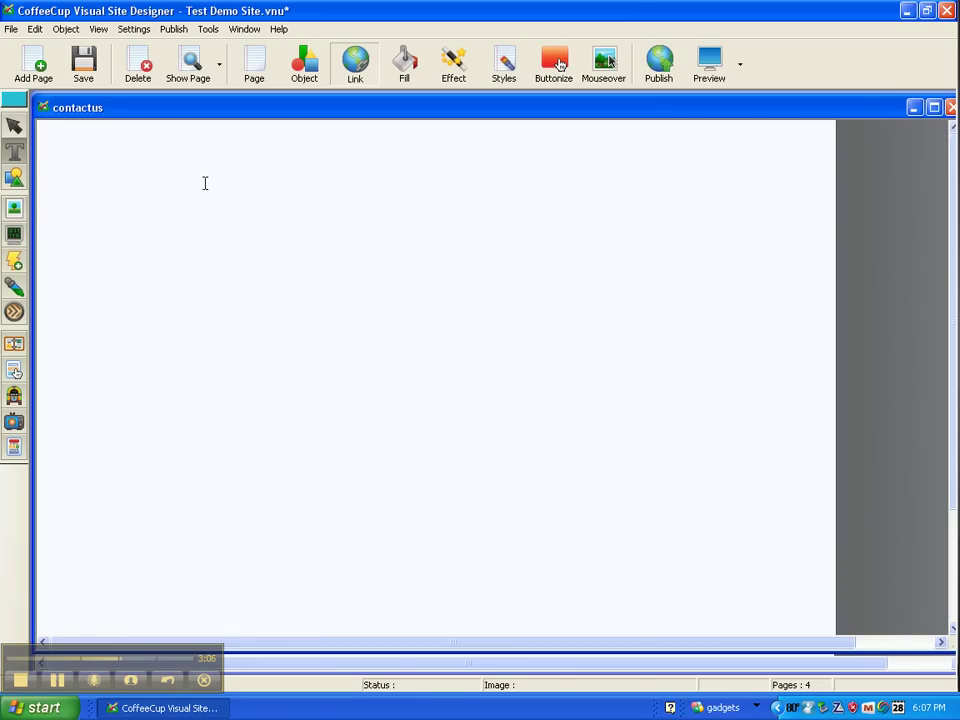
{"action": "left_click_drag", "start_coordinate": [195, 180], "coordinate": [658, 240]}
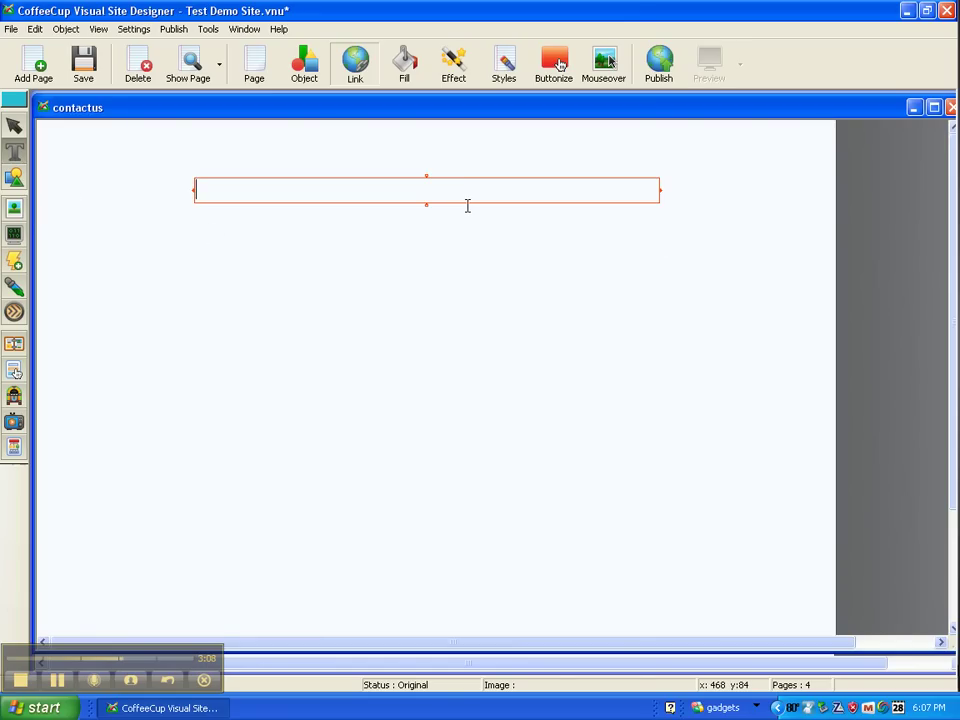
{"action": "type", "text": "Back "}
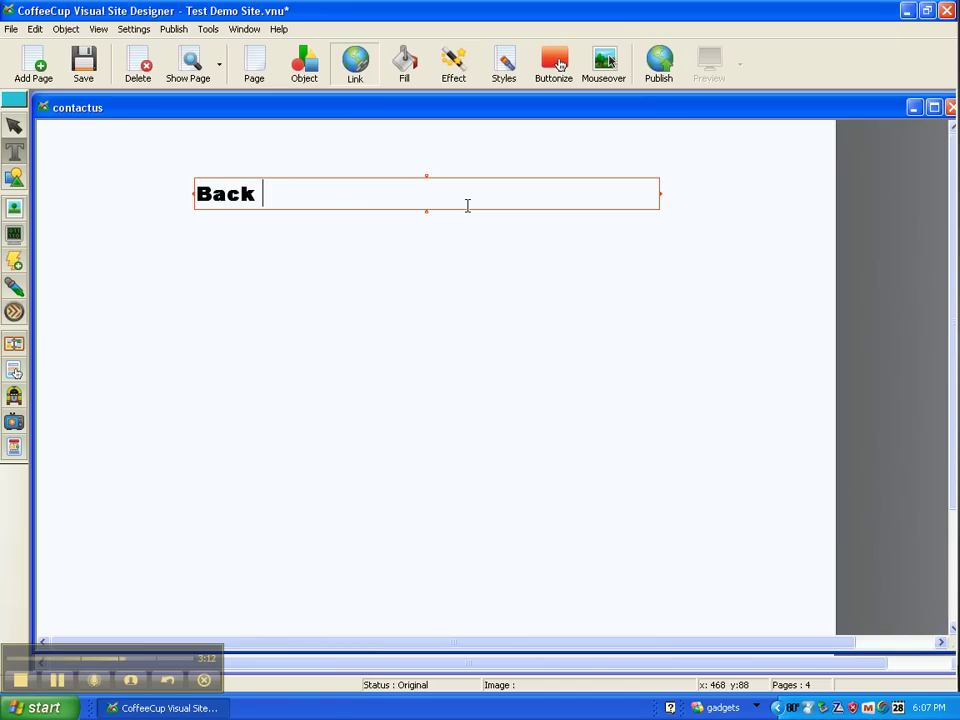
{"action": "type", "text": "to Index"}
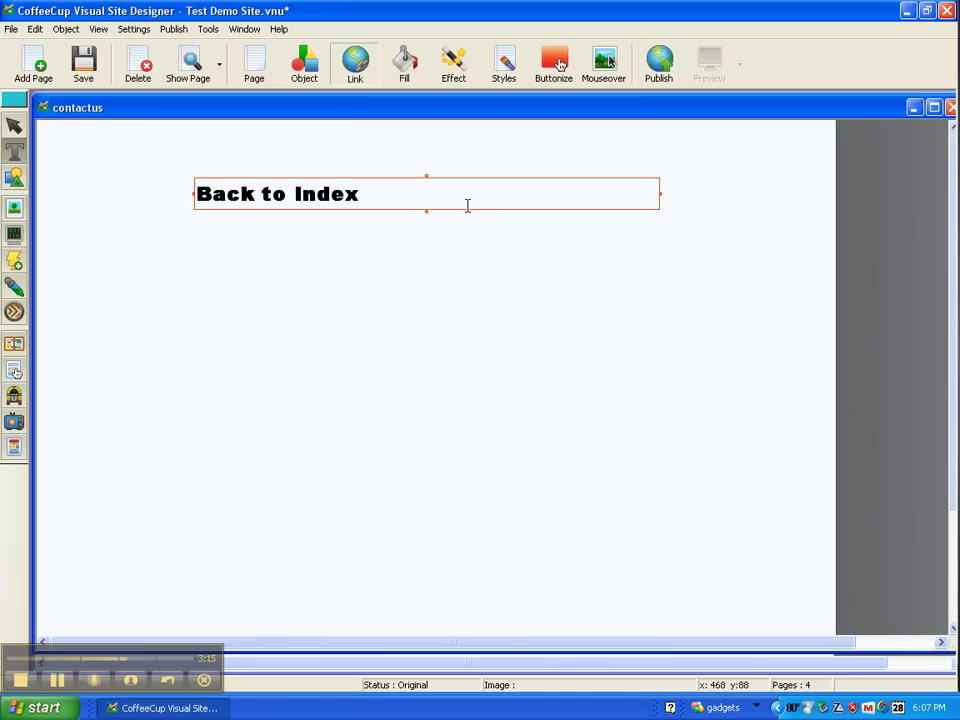
{"action": "left_click_drag", "start_coordinate": [199, 198], "coordinate": [368, 197]}
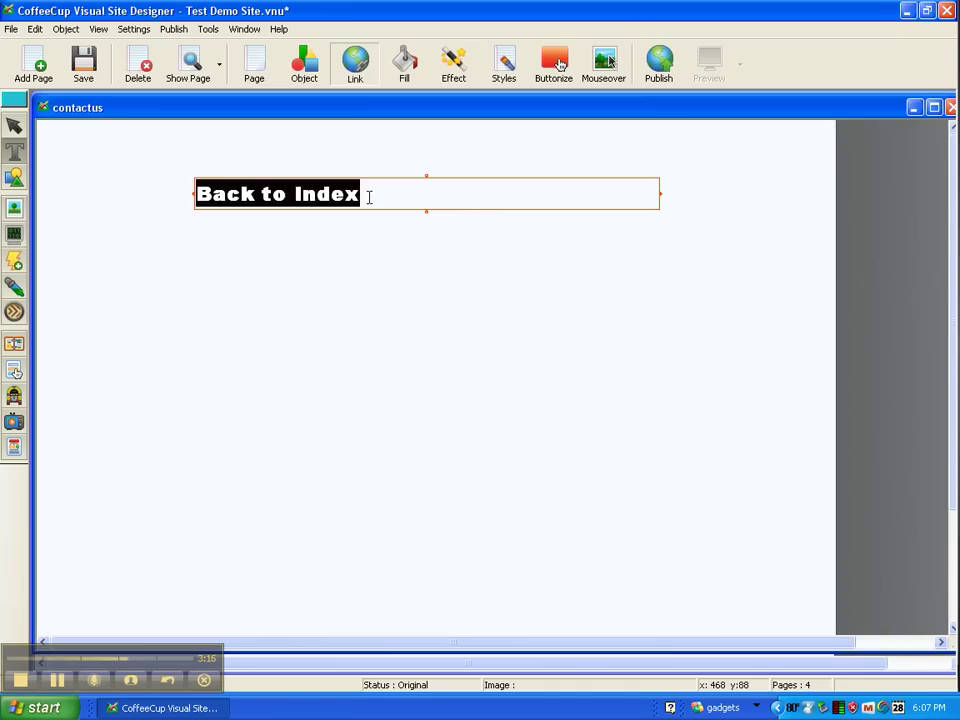
{"action": "left_click", "coordinate": [360, 66]}
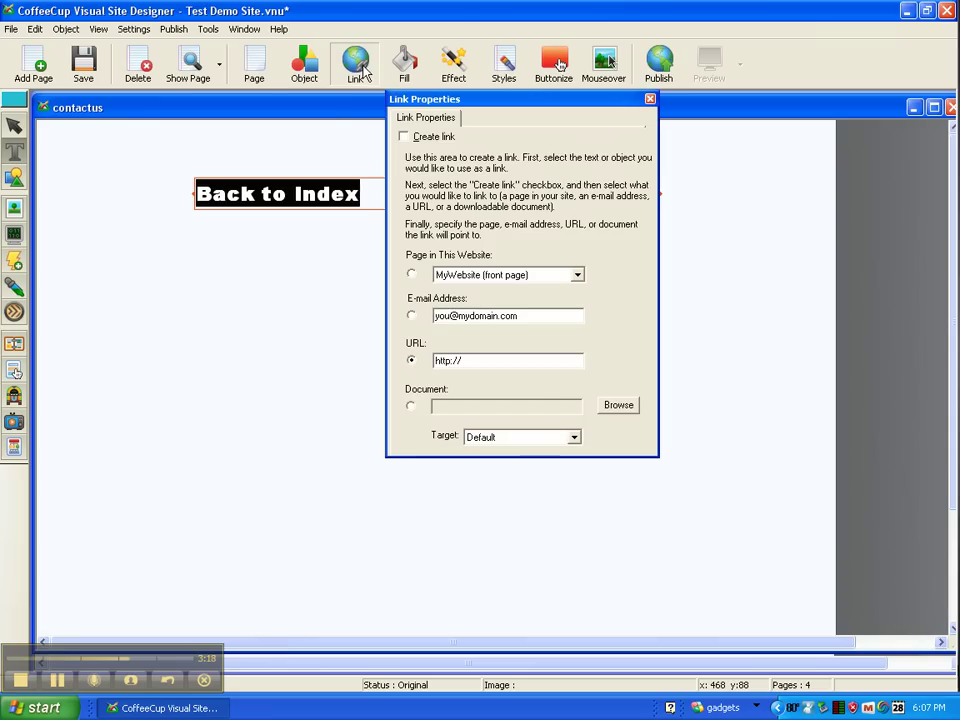
{"action": "left_click", "coordinate": [403, 136]}
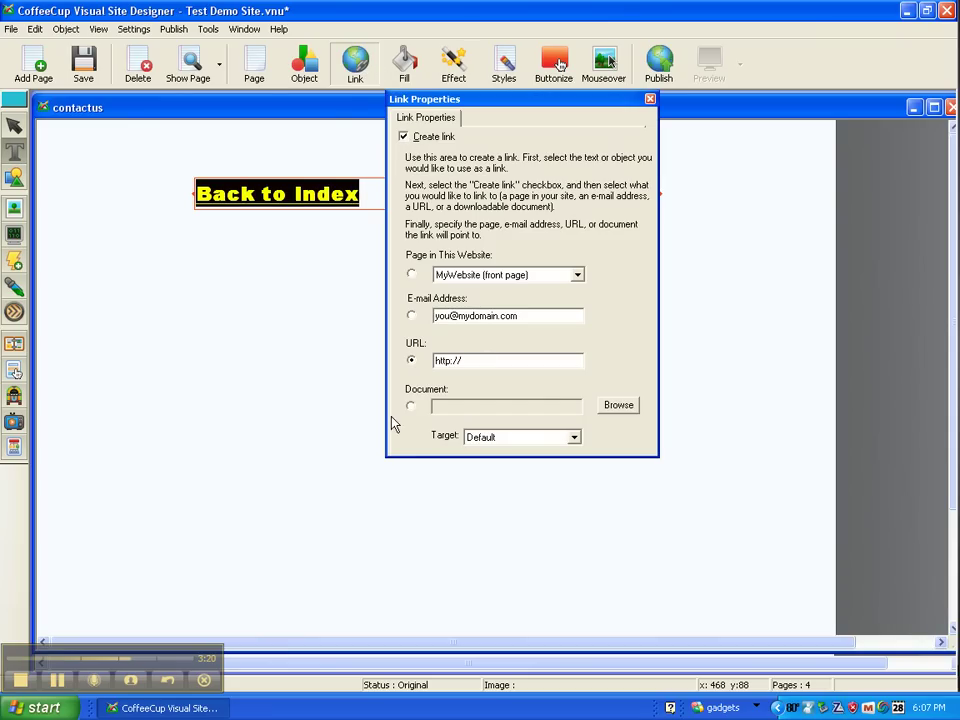
{"action": "left_click", "coordinate": [55, 680]}
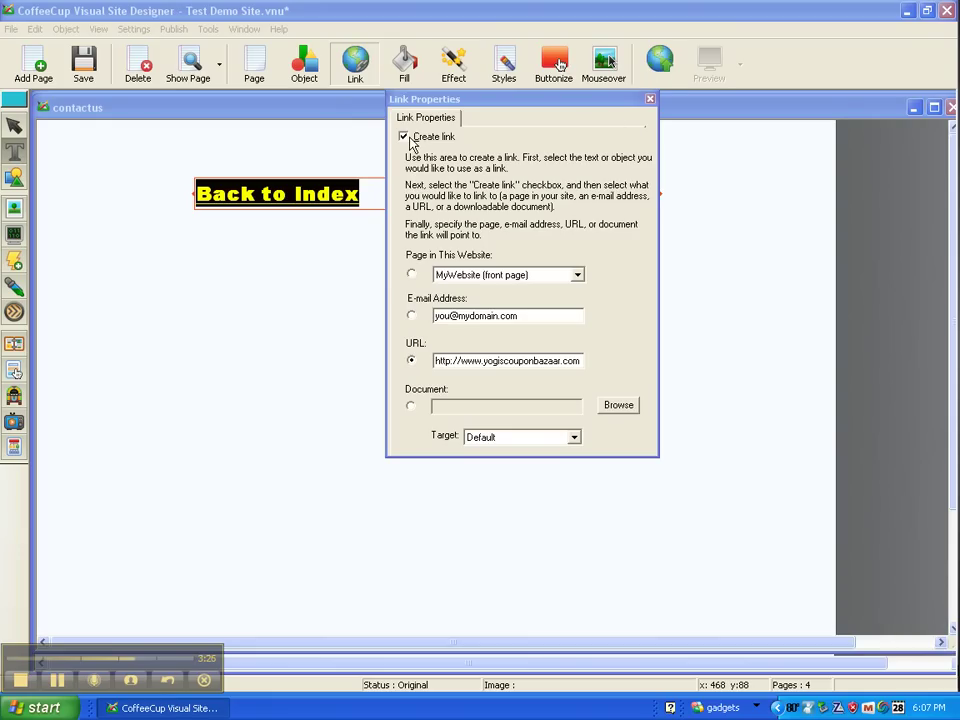
{"action": "left_click", "coordinate": [650, 99]}
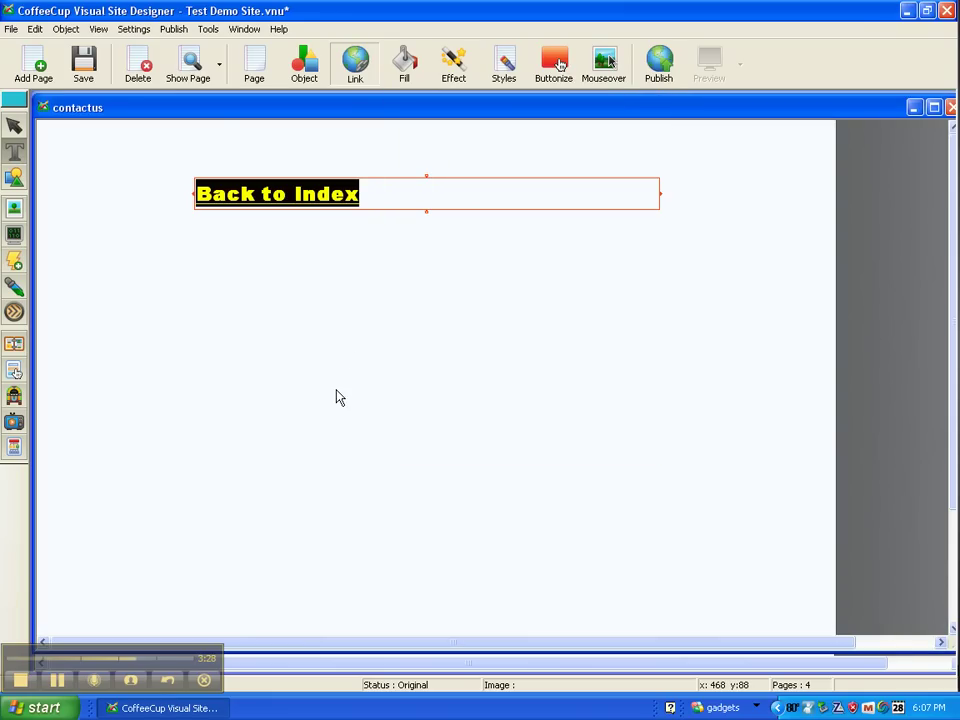
{"action": "left_click", "coordinate": [237, 182]}
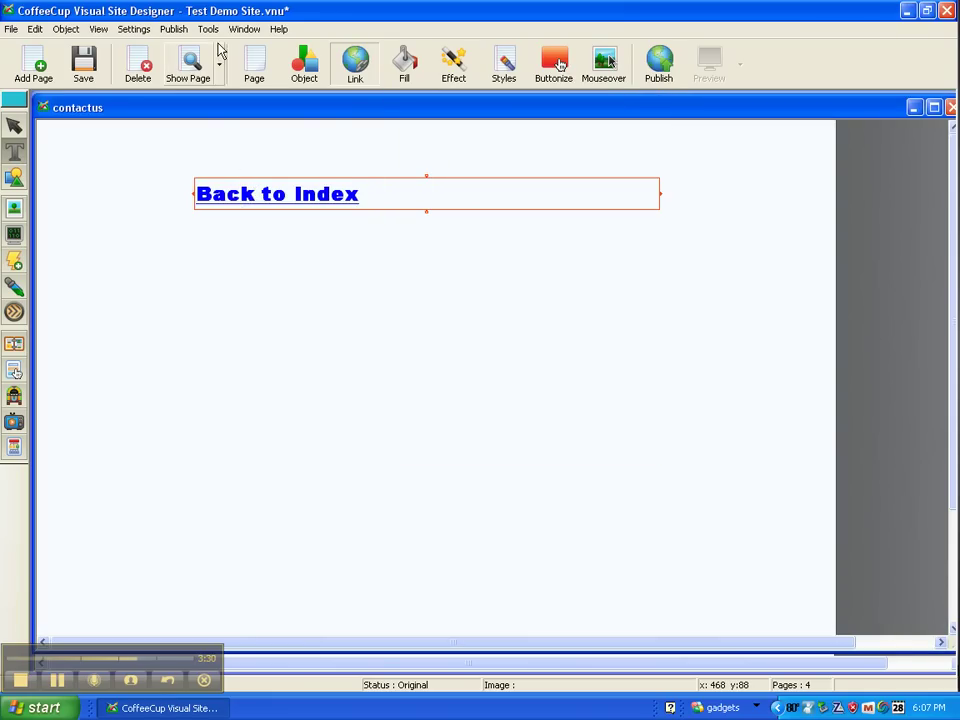
Step: Centre-align the Back to Index link text in its text box via Object Properties
{"action": "left_click_drag", "start_coordinate": [208, 187], "coordinate": [370, 183]}
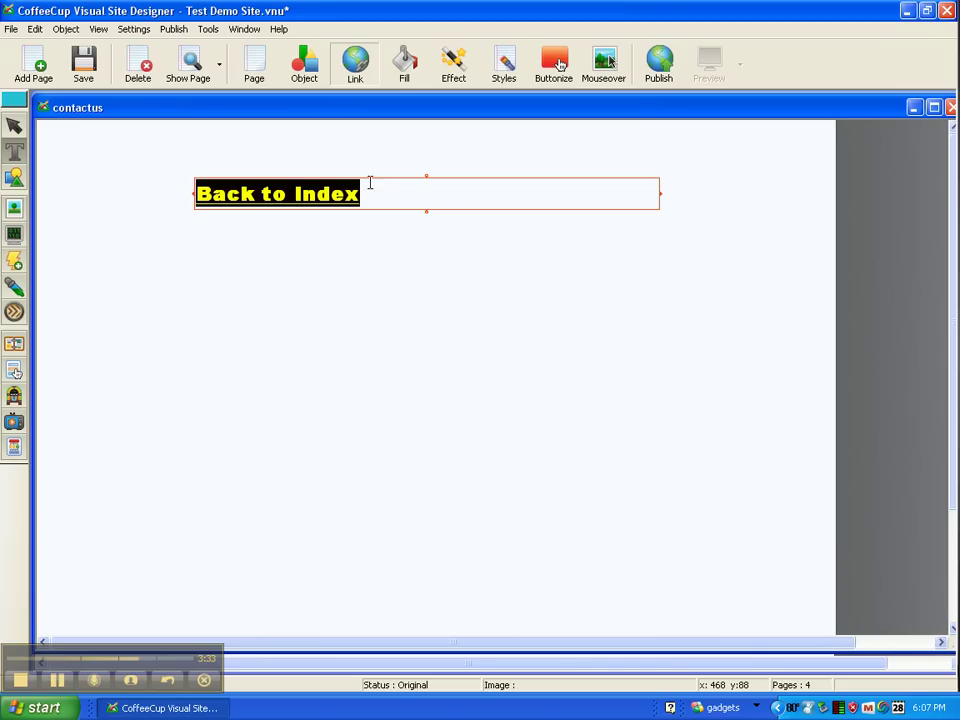
{"action": "left_click", "coordinate": [208, 30]}
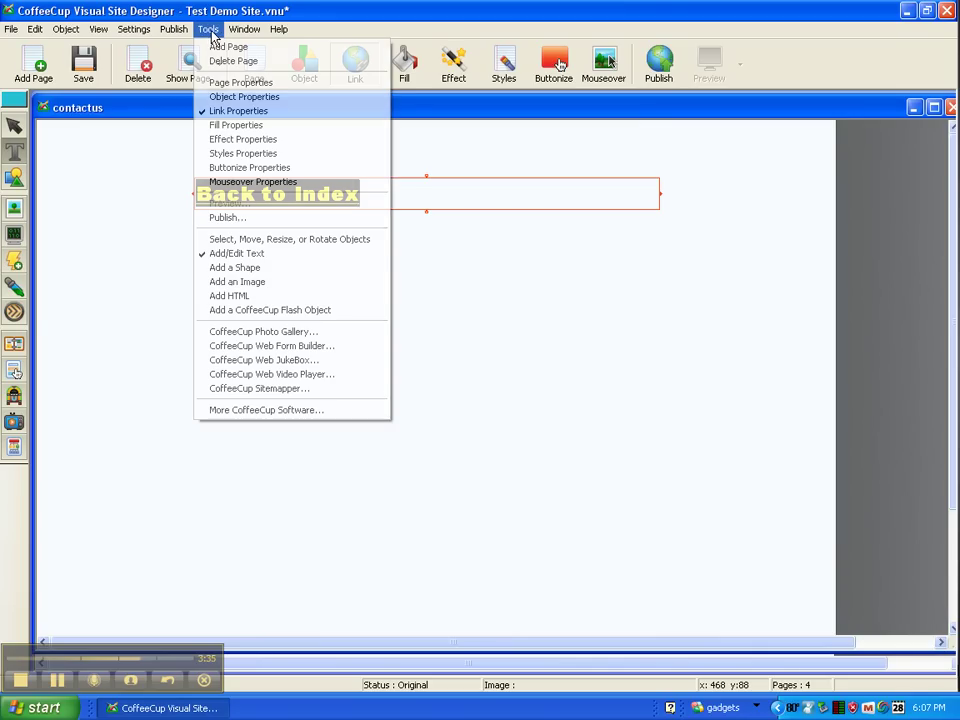
{"action": "left_click", "coordinate": [203, 96]}
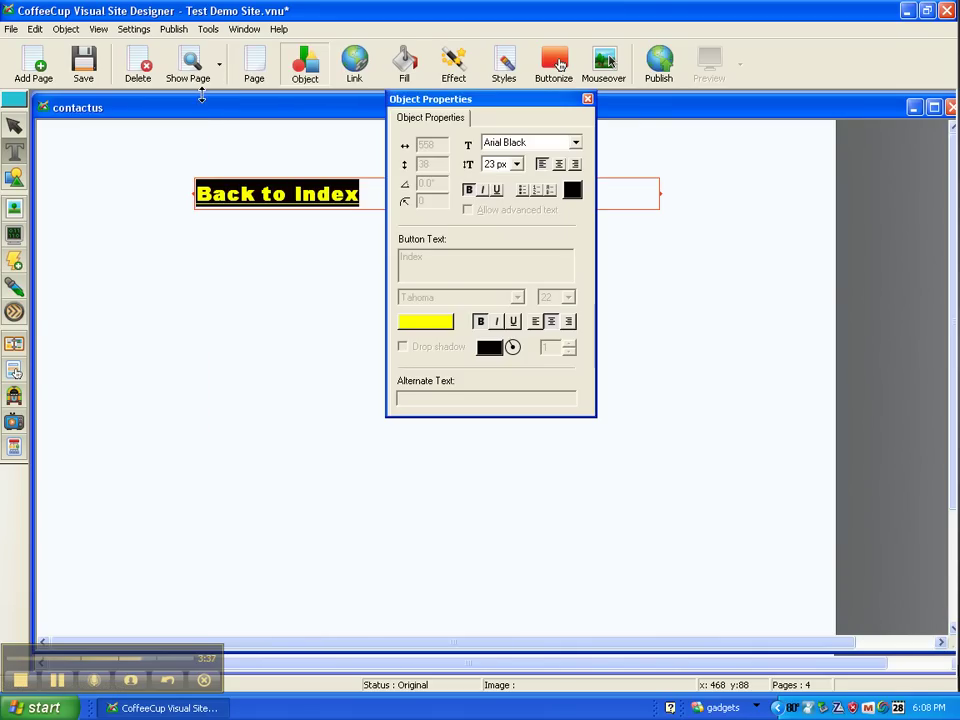
{"action": "left_click", "coordinate": [560, 166]}
{"action": "left_click", "coordinate": [588, 99]}
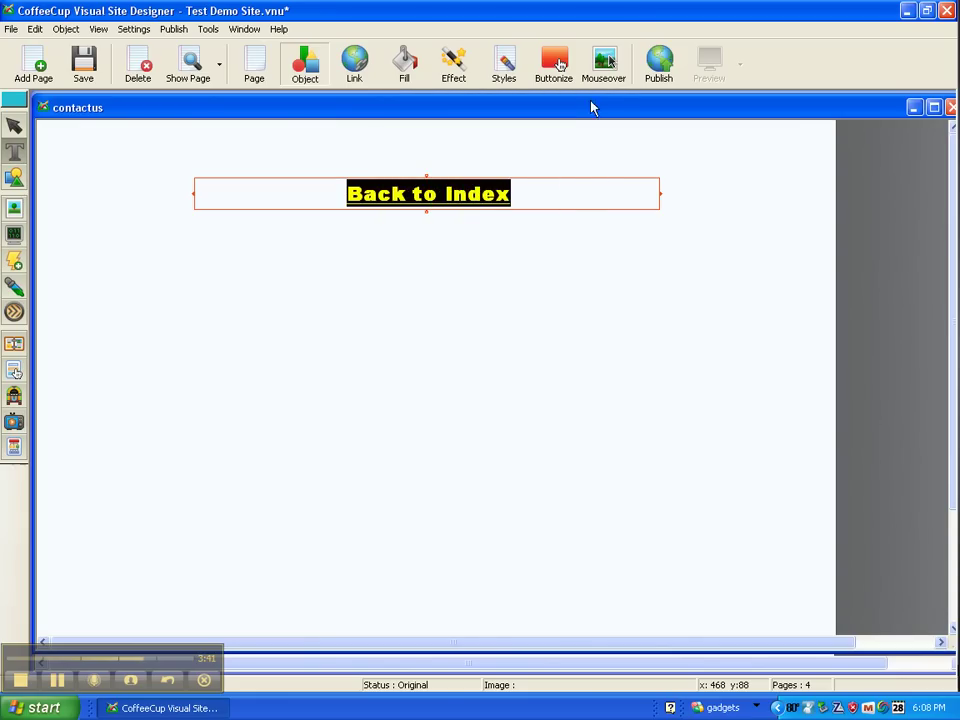
{"action": "left_click", "coordinate": [570, 266]}
{"action": "left_click", "coordinate": [570, 253]}
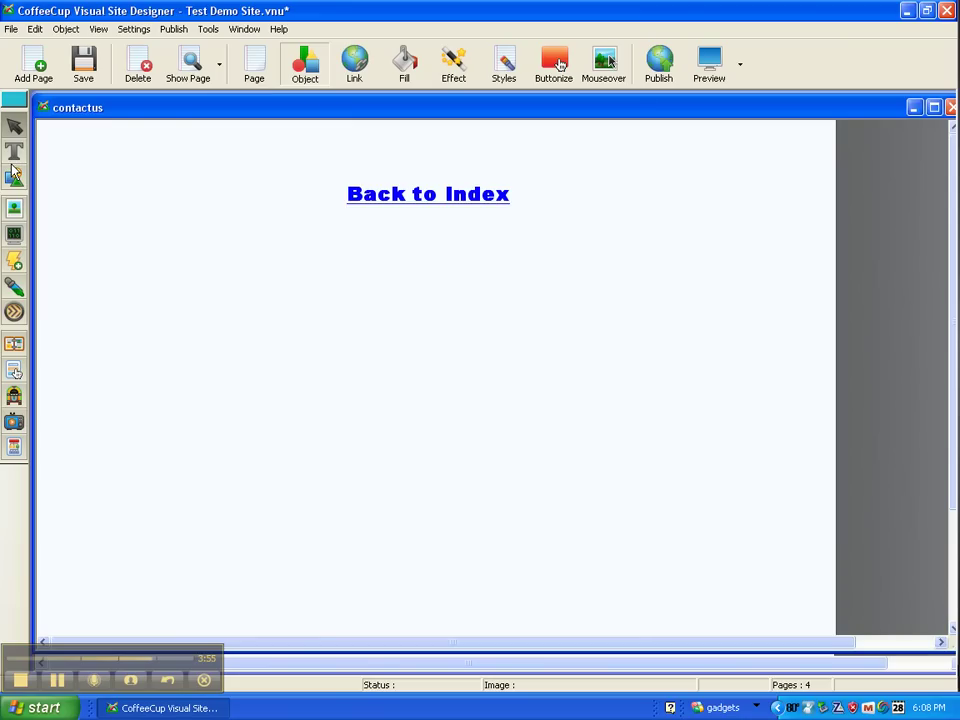
Step: Embed contact_us.xml as a CoffeeCup object and position it below the Back to Index link
{"action": "left_click", "coordinate": [15, 264]}
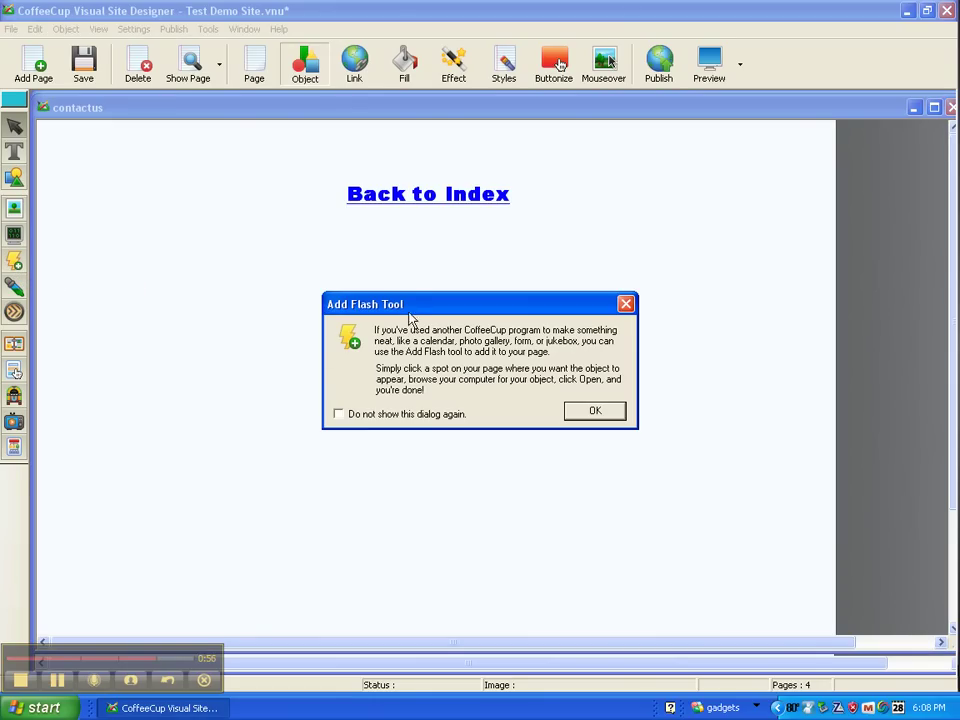
{"action": "left_click", "coordinate": [598, 418]}
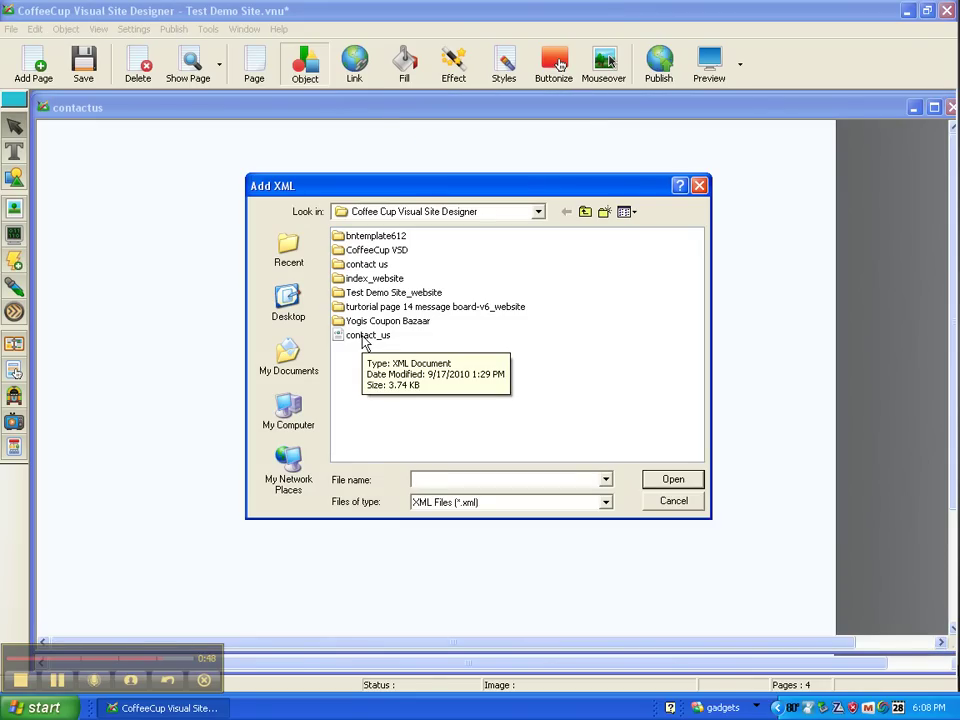
{"action": "left_click", "coordinate": [365, 338]}
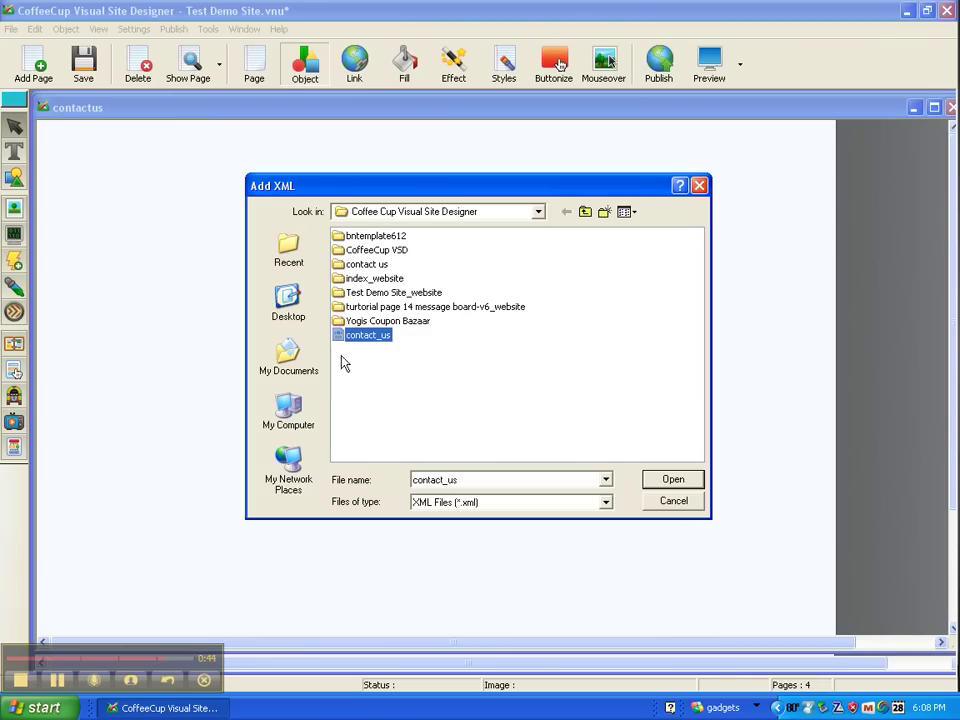
{"action": "double_click", "coordinate": [368, 334]}
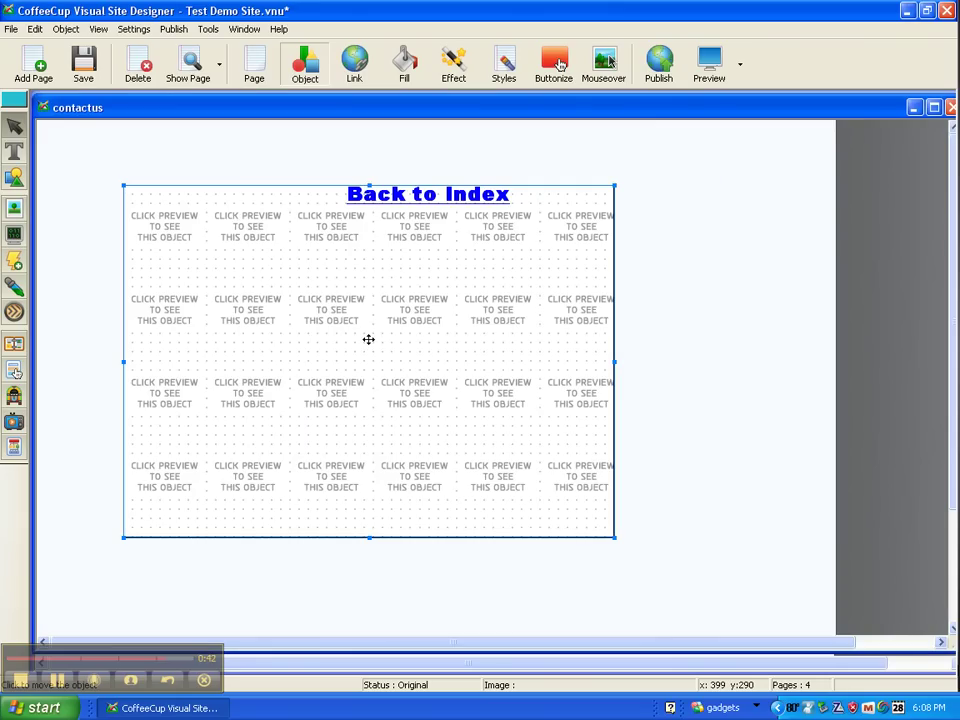
{"action": "left_click_drag", "start_coordinate": [368, 339], "coordinate": [436, 407]}
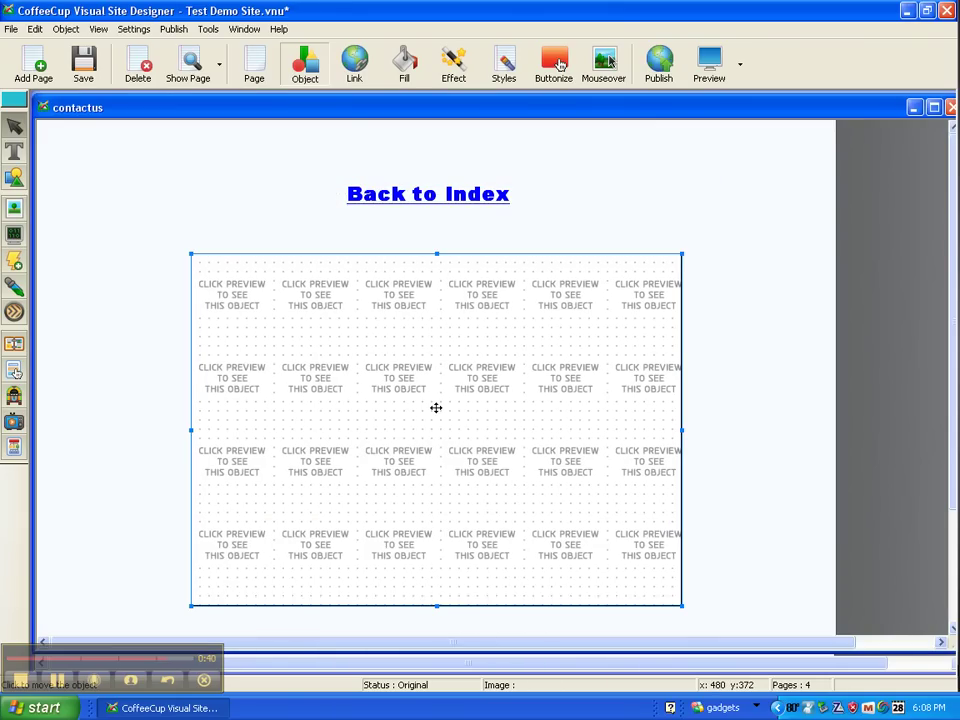